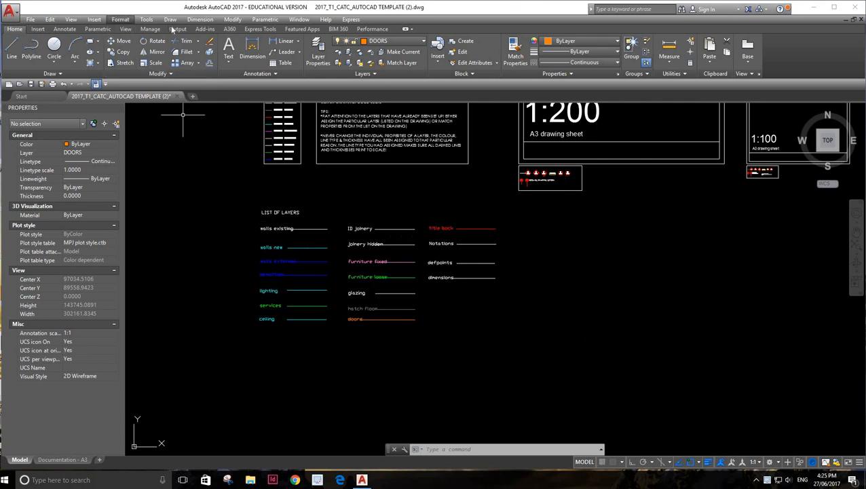
Override the export page setup with the acad.ctb plot style table and assign it to all layouts
left_click(178, 29)
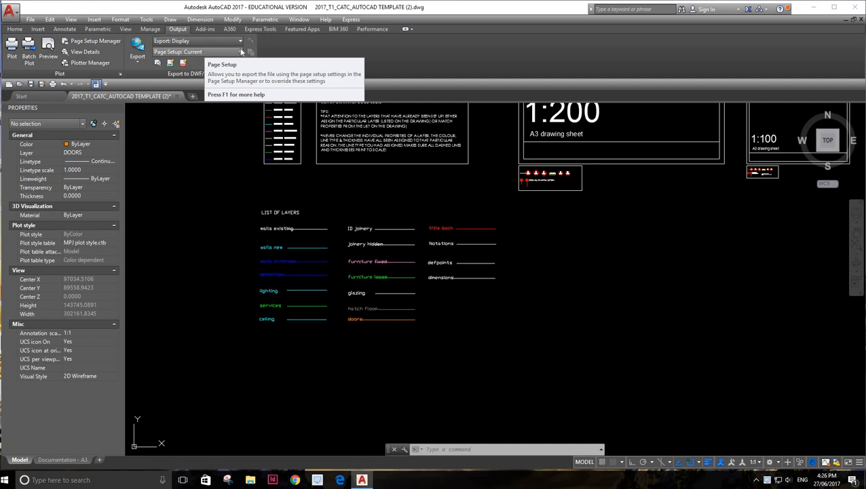
left_click(241, 52)
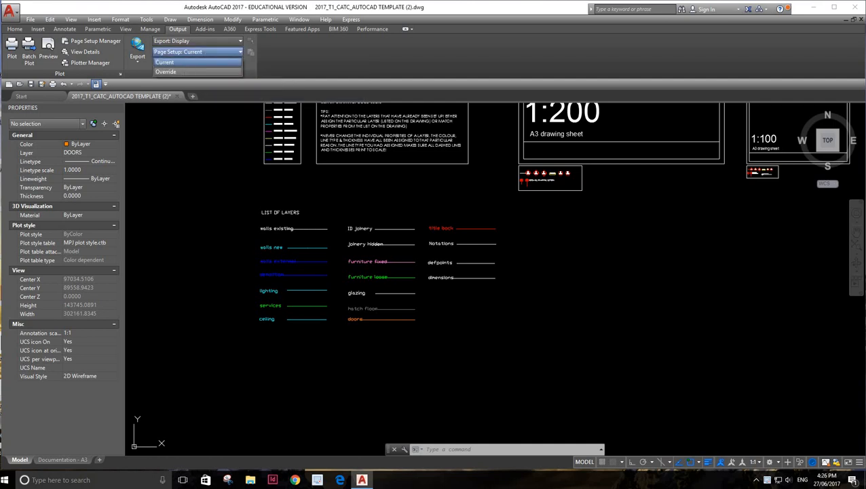
left_click(182, 72)
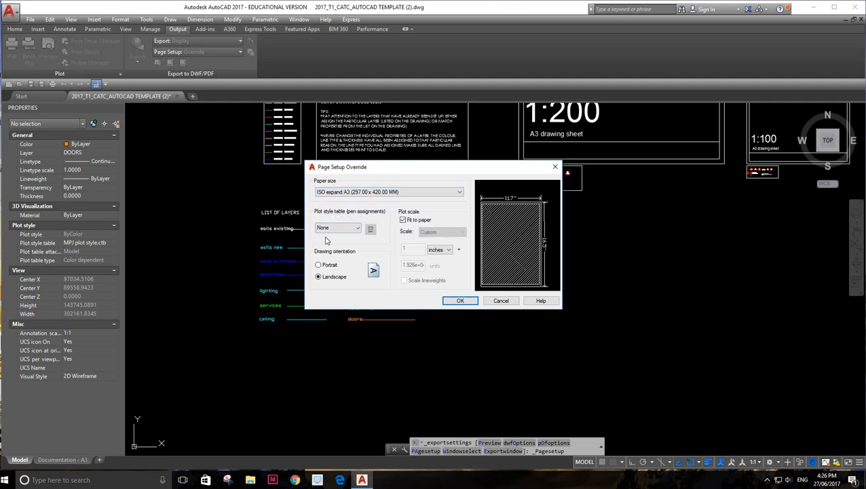
left_click(356, 229)
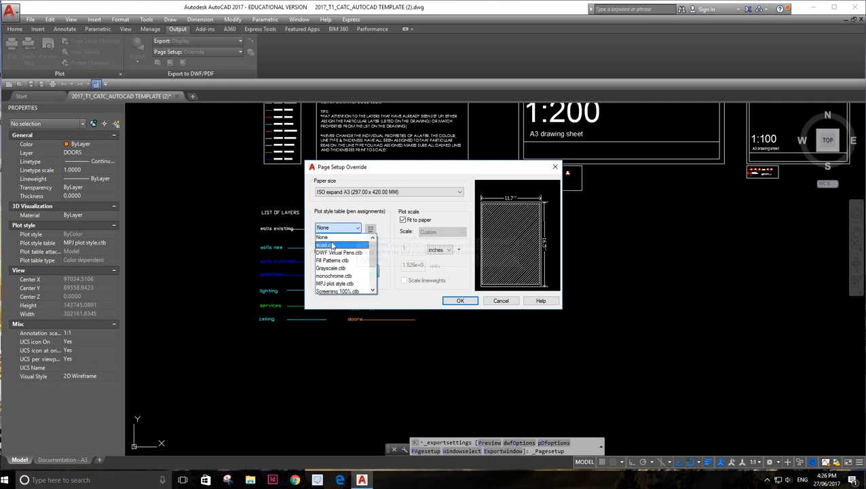
left_click(332, 246)
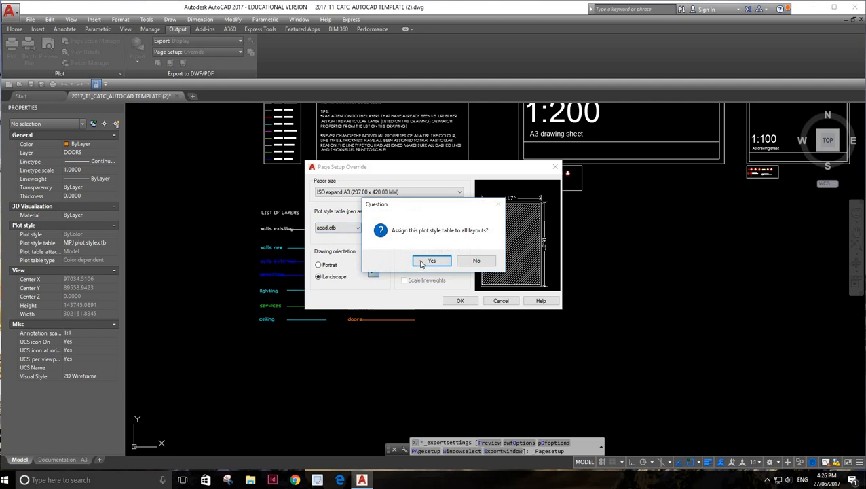
left_click(430, 262)
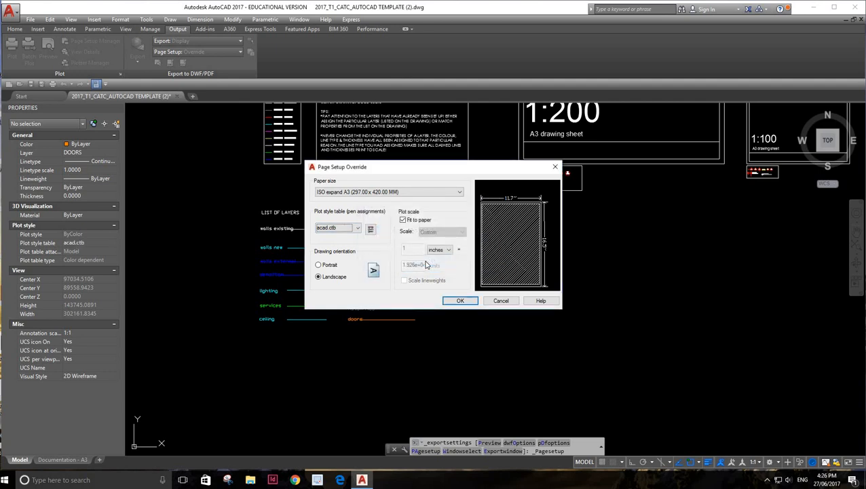
Edit the acad.ctb table, describing Color 1 as "Walls existing" and turning its grayscale on
left_click(370, 230)
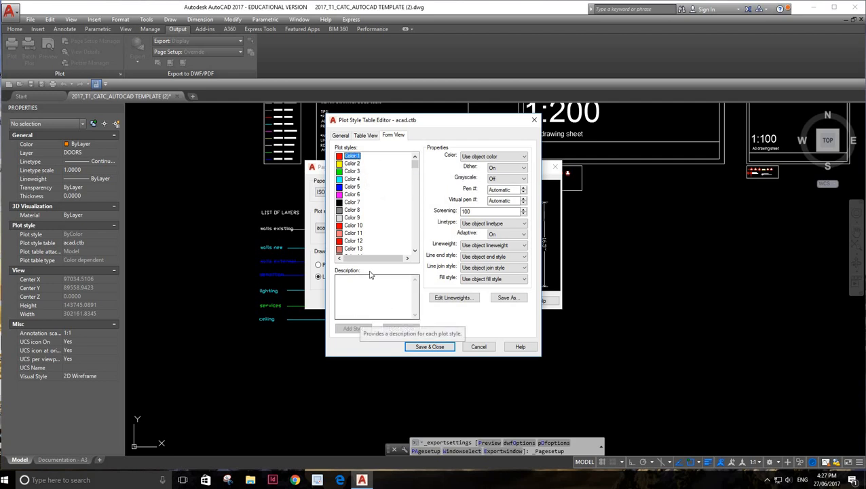
left_click(390, 289)
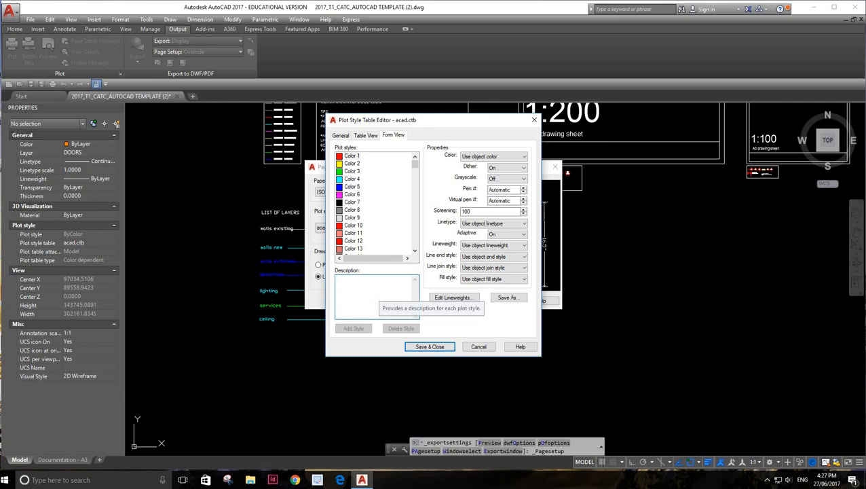
type("Walls existing")
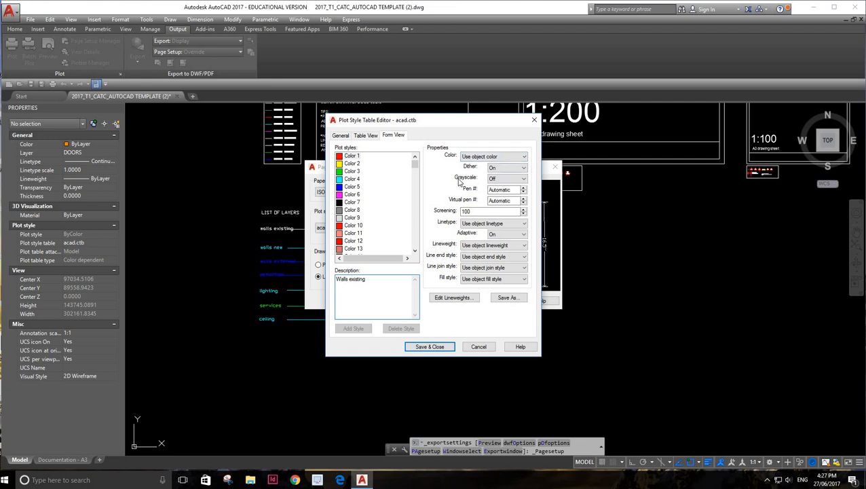
left_click(523, 179)
left_click(523, 194)
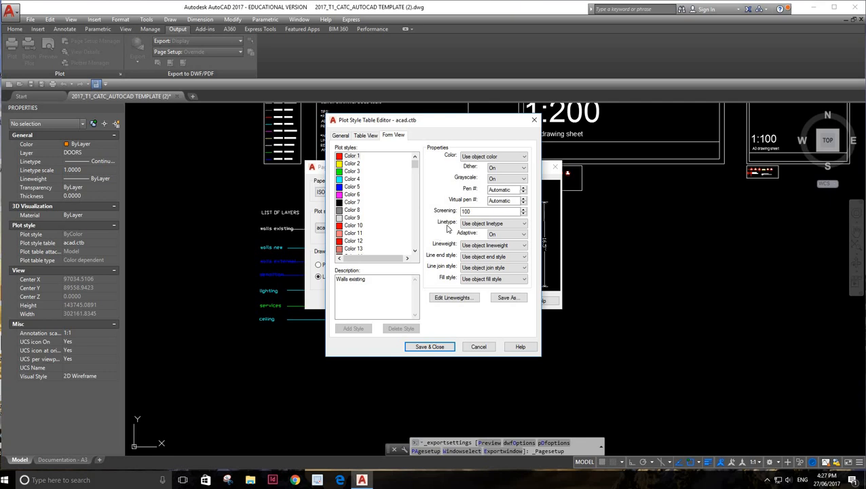
Set the "Walls existing" plot style to a Solid linetype and a 0.3500 mm lineweight
left_click(524, 224)
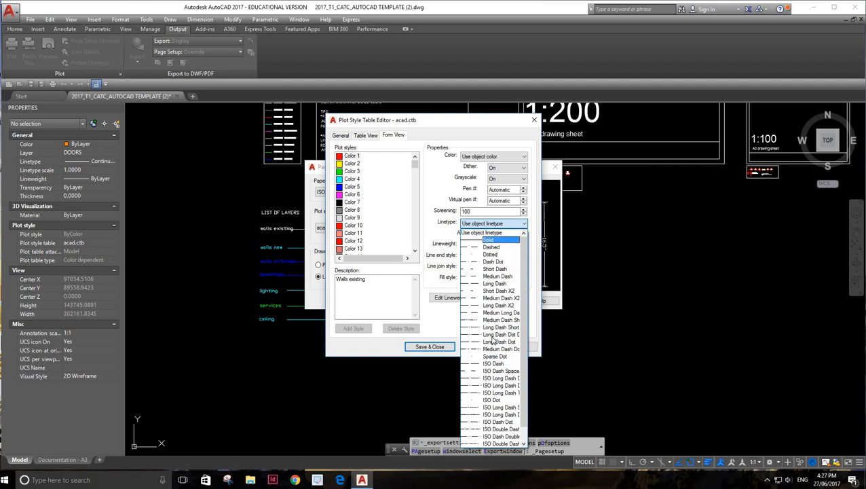
left_click(493, 241)
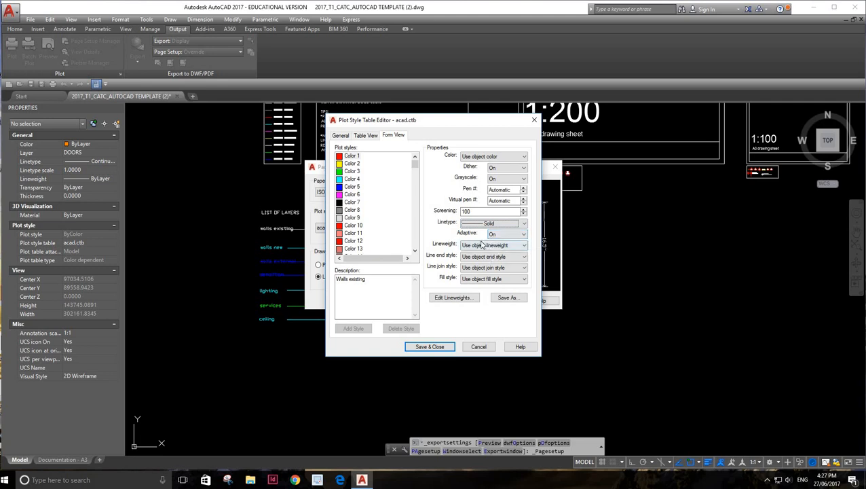
left_click(524, 246)
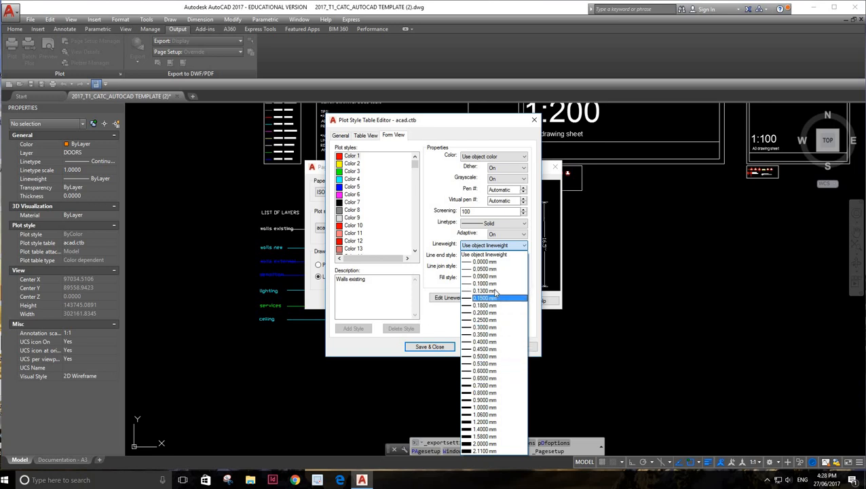
left_click(500, 337)
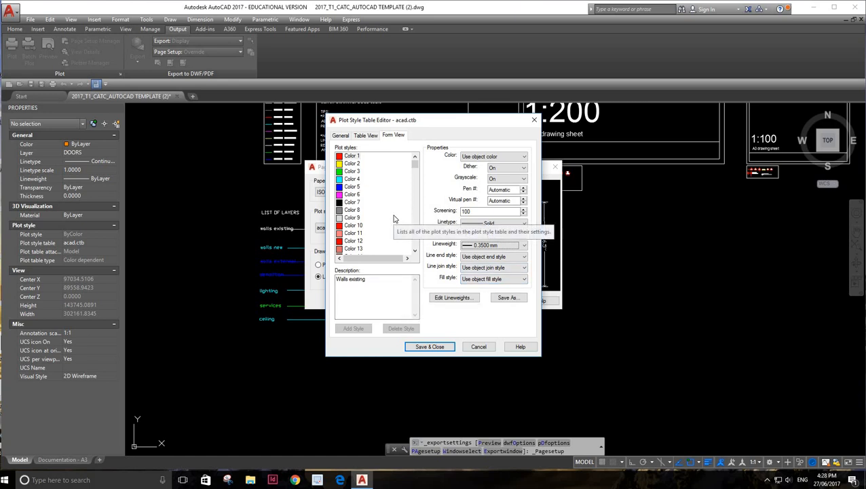
Describe the Color 5 plot style as "Walls New" and turn its grayscale on
left_click(355, 188)
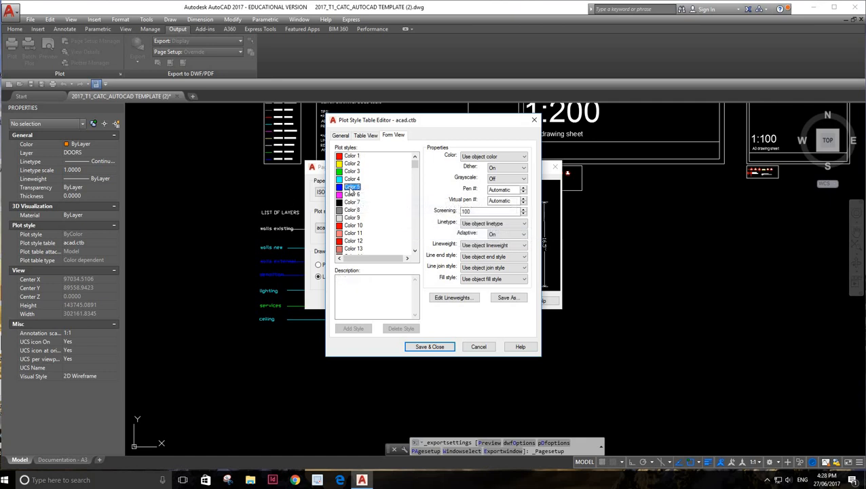
left_click(350, 281)
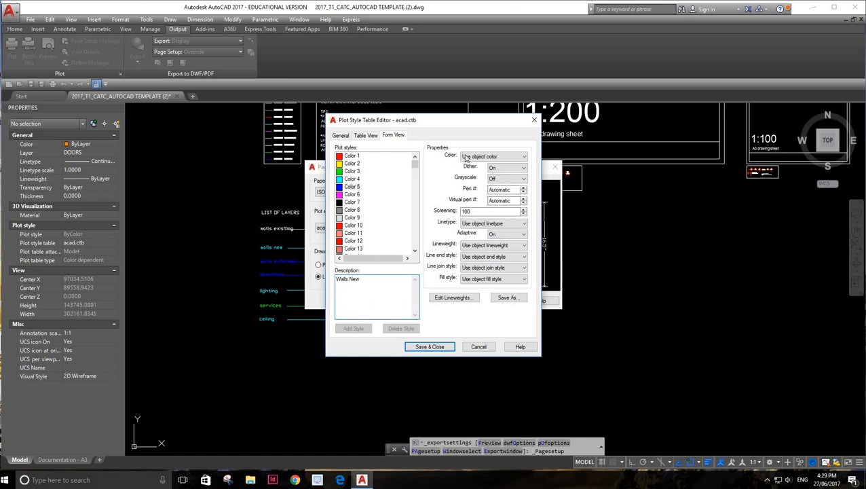
left_click(524, 179)
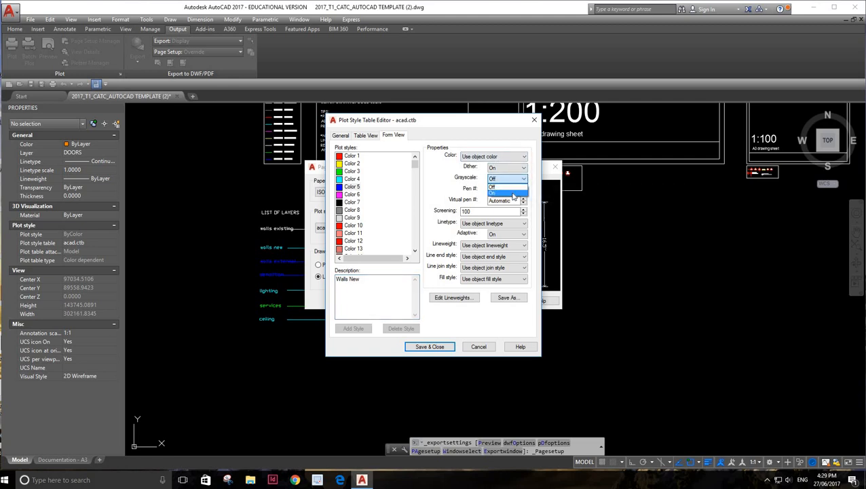
left_click(512, 194)
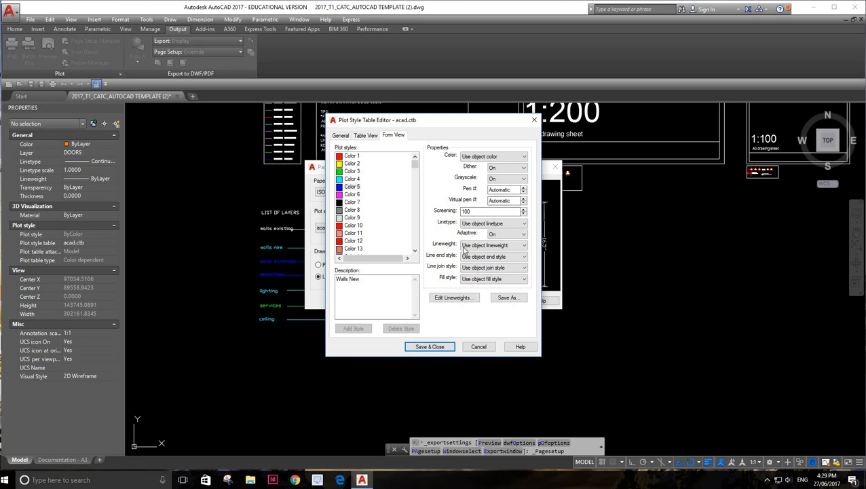
Set the "Walls New" plot style to a Solid linetype and a 0.3000 mm lineweight
left_click(516, 224)
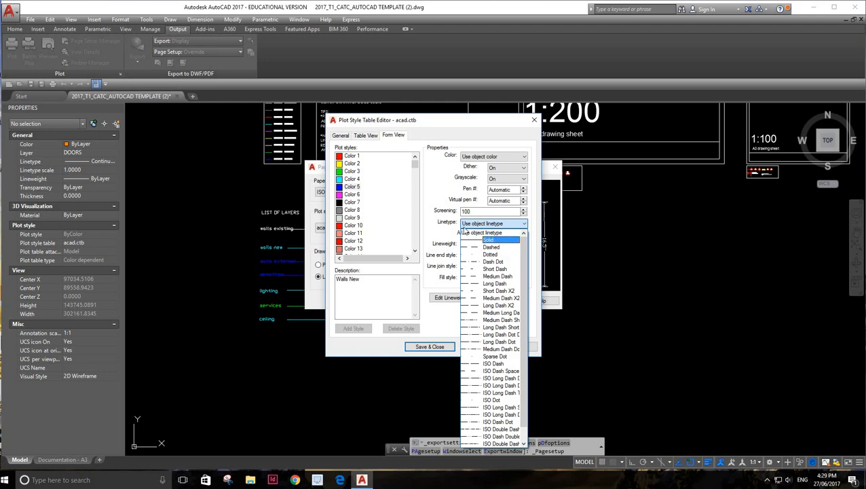
left_click(509, 241)
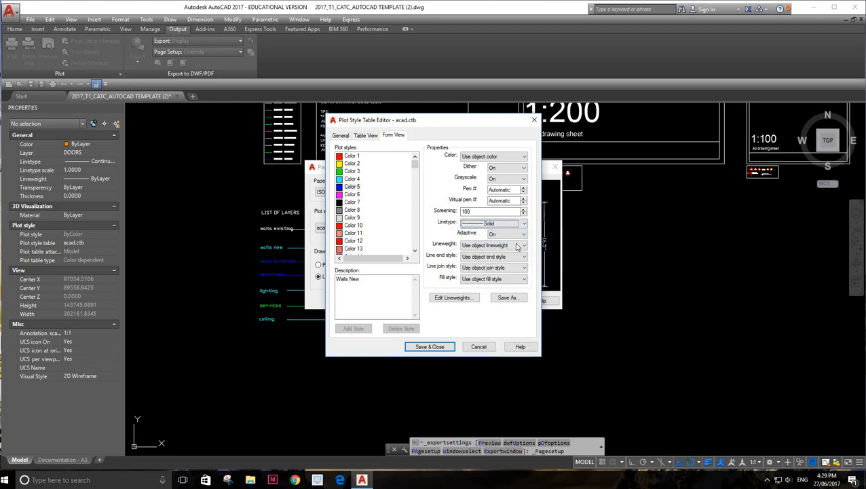
left_click(484, 246)
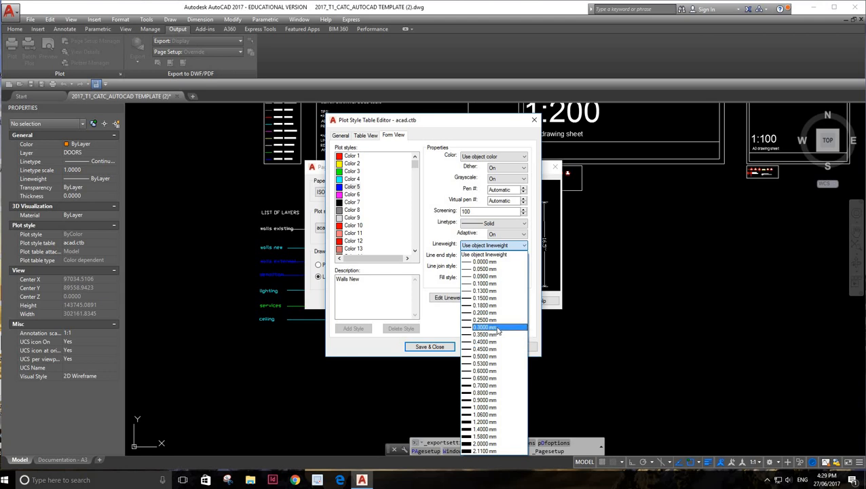
left_click(498, 329)
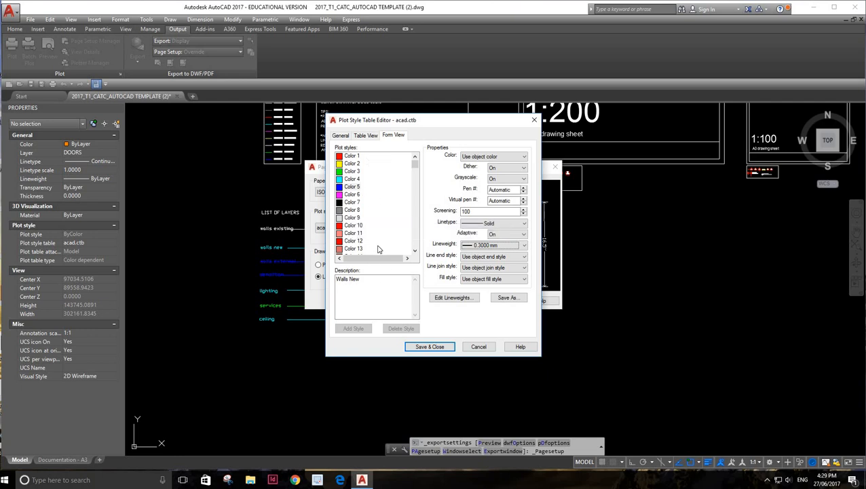
Save the edited plot style table under the name "MPJ Plot style" and close the table editor
left_click(511, 299)
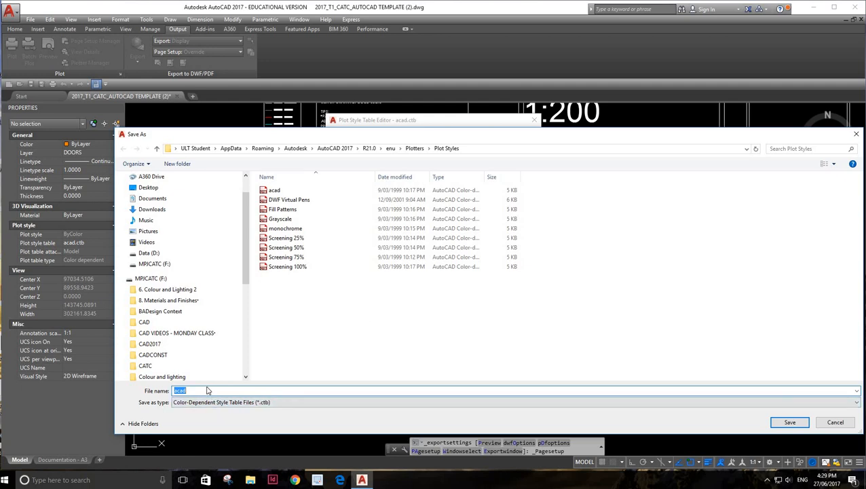
key("BackSpace")
type("MPJ Plot style")
left_click(791, 421)
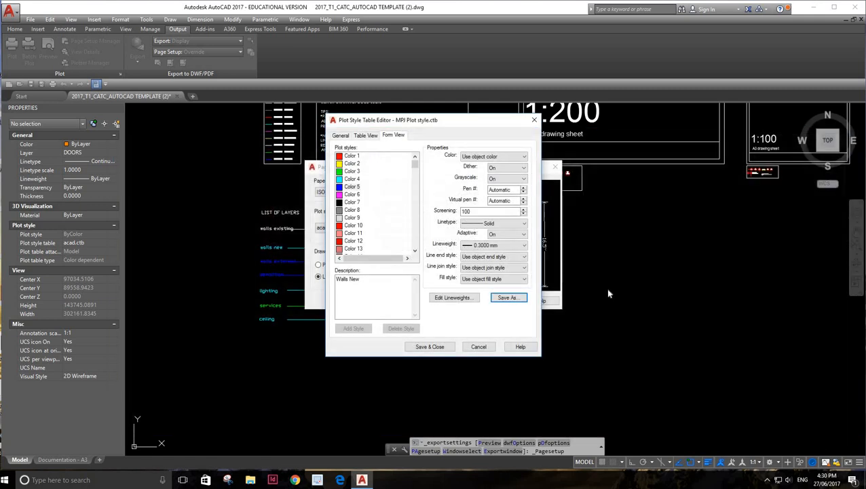
left_click(434, 348)
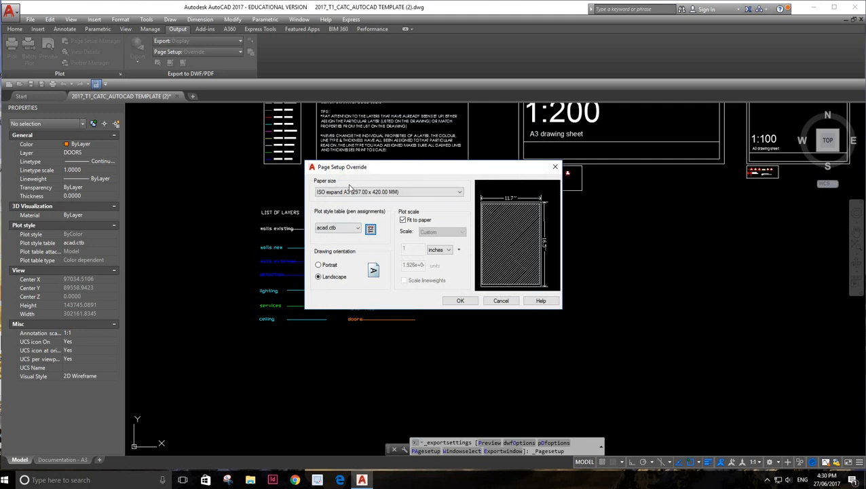
Assign MPJ Plot style.ctb to all layouts and accept the page setup override
left_click(359, 229)
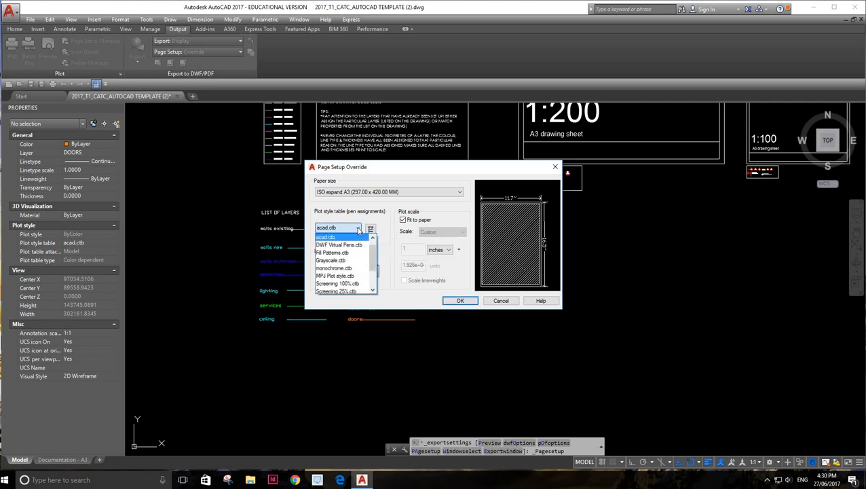
left_click(322, 277)
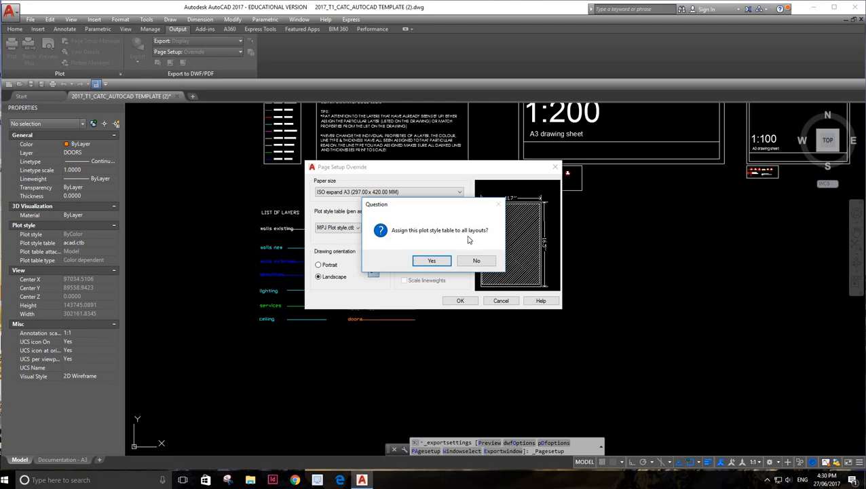
left_click(434, 262)
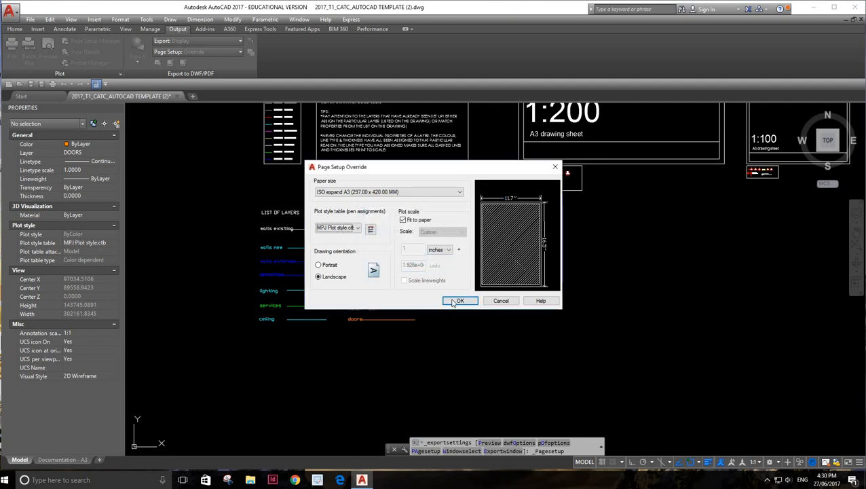
left_click(453, 301)
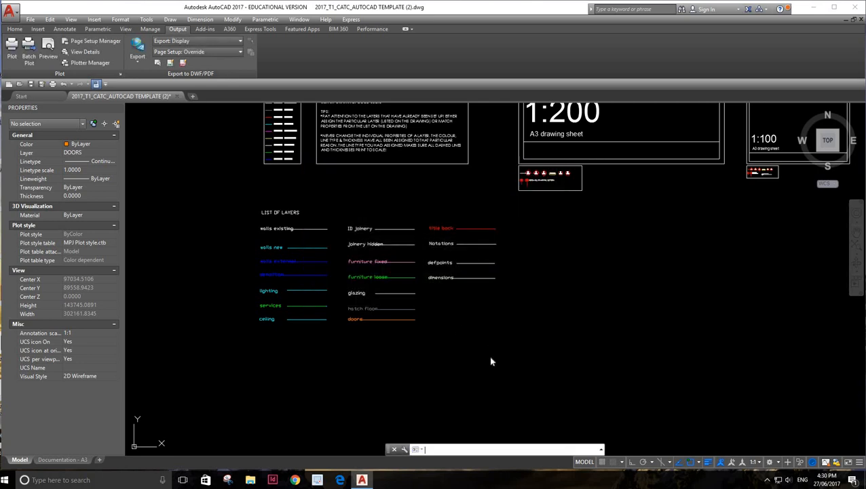